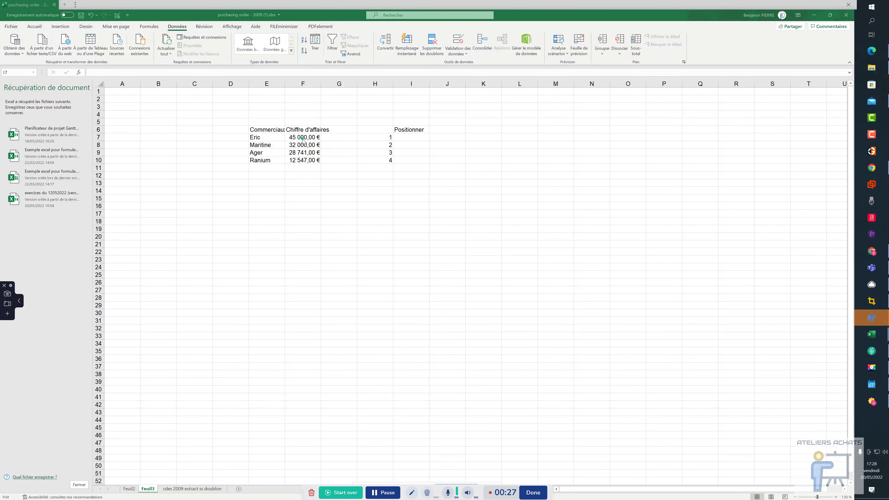
# Move the 12 547,00 € revenue from F10 into F9, using F12 as a temporary cell.
pyautogui.click(303, 161)
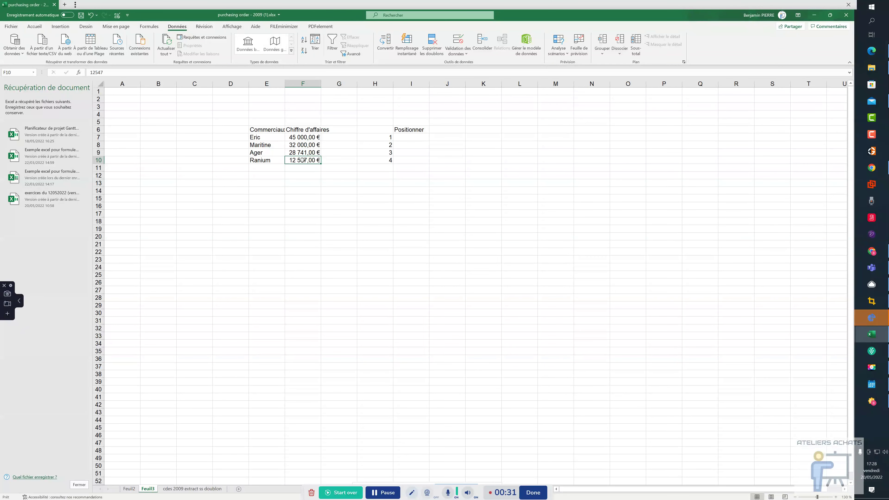
pyautogui.moveTo(301, 165)
pyautogui.mouseDown()
pyautogui.moveTo(300, 154)
pyautogui.moveTo(296, 173)
pyautogui.mouseUp()
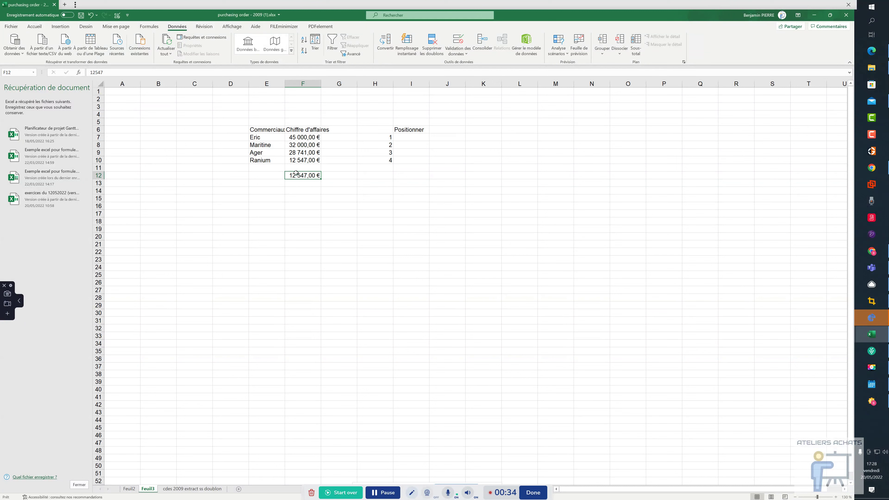
pyautogui.click(300, 153)
pyautogui.click(303, 175)
pyautogui.hotkey('ctrl', 'c')
pyautogui.click(301, 152)
pyautogui.press('Return')
# Copy the revenue in F7 into F10.
pyautogui.press('Up')
pyautogui.press('Up')
pyautogui.press('Up')
pyautogui.hotkey('ctrl', 'c')
pyautogui.press('Down')
pyautogui.press('Down')
pyautogui.press('Down')
pyautogui.press('Return')
# Set the revenue in F7 to 35000.
pyautogui.press('Up')
pyautogui.press('Up')
pyautogui.press('Up')
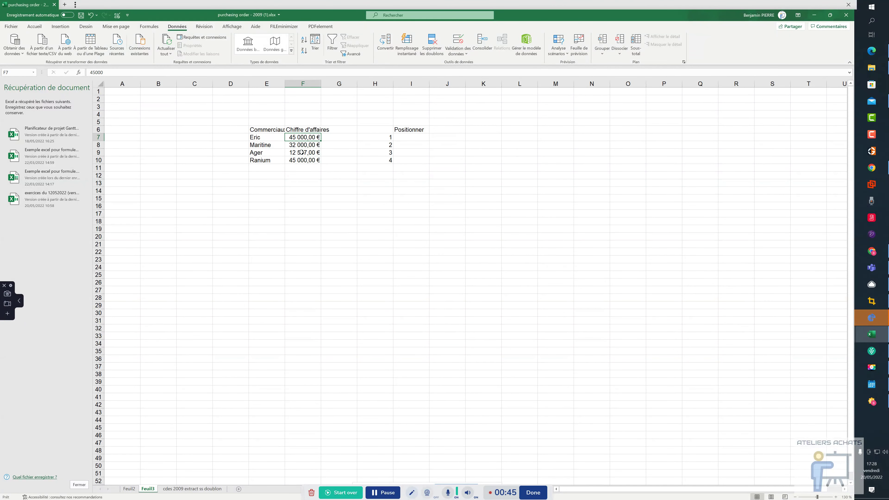
pyautogui.write('35000')
pyautogui.press('Return')
# Enter the formula =GRANDE.VALEUR(F7:F10;H7) in cell I7 under the Positionner heading.
pyautogui.press('Up')
pyautogui.press('Right')
pyautogui.press('Right')
pyautogui.press('Right')
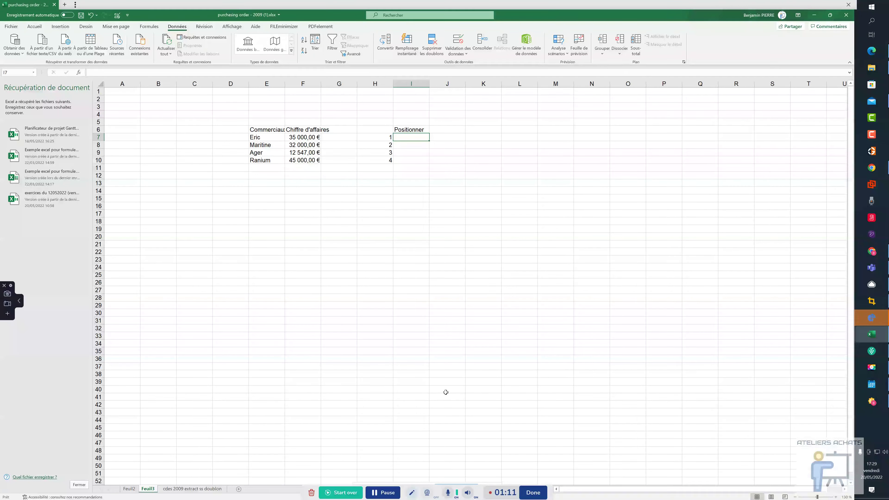
pyautogui.write('=')
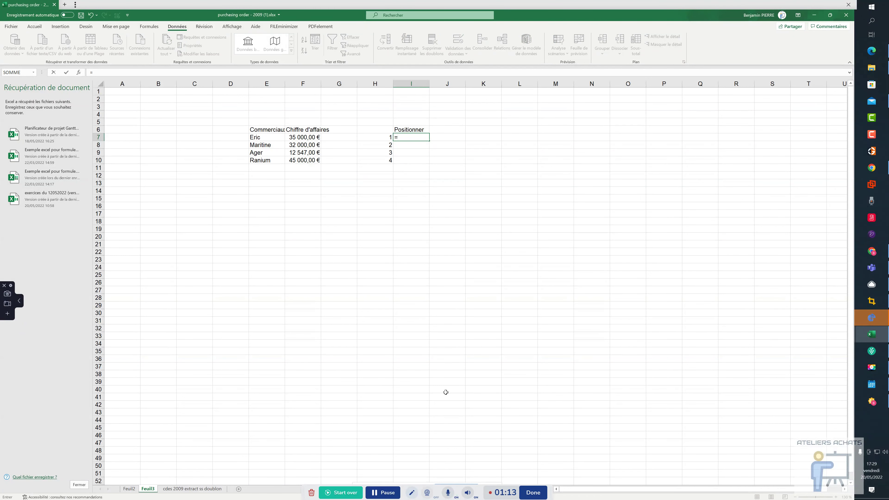
pyautogui.write('grande.valeur(')
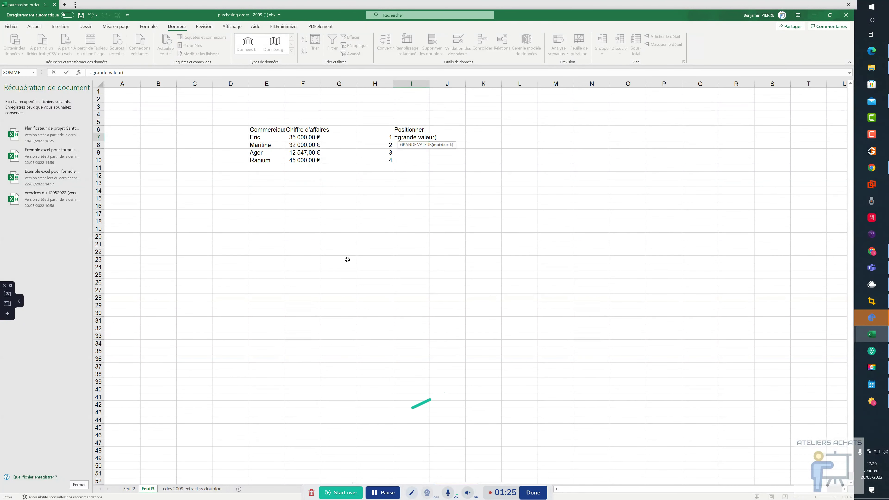
pyautogui.moveTo(303, 138); pyautogui.dragTo(302, 159)
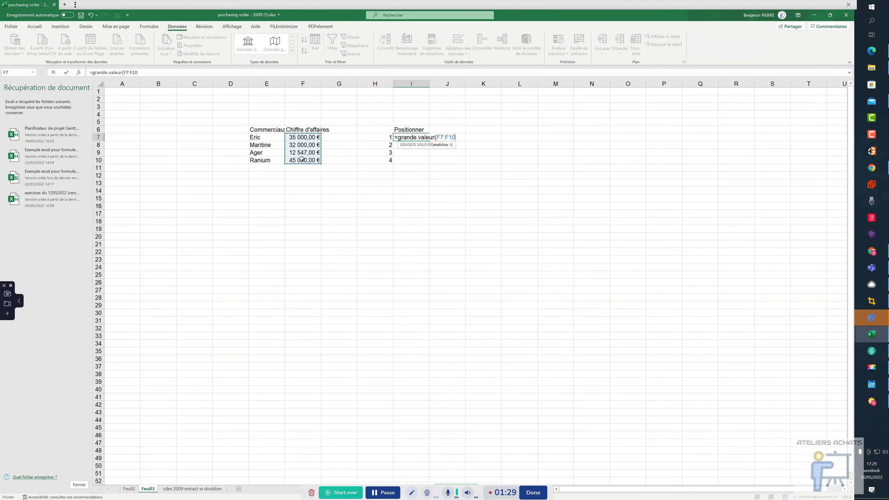
pyautogui.write(';')
pyautogui.click(386, 138)
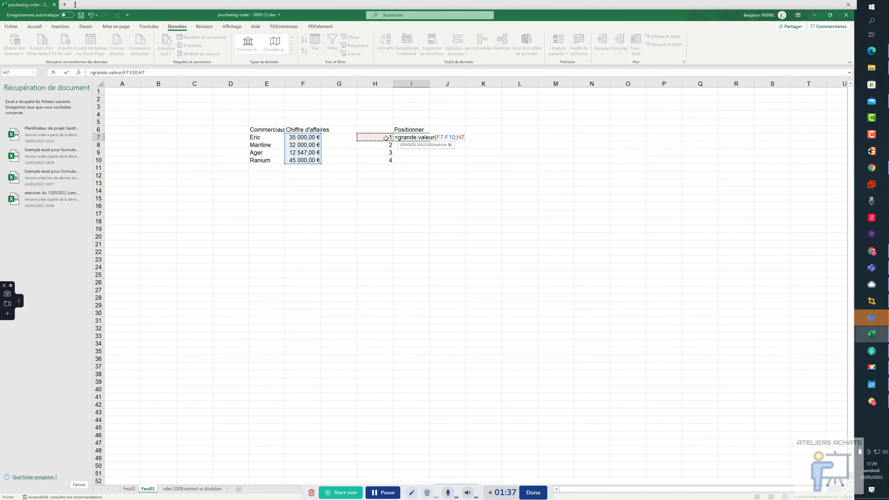
pyautogui.write(')')
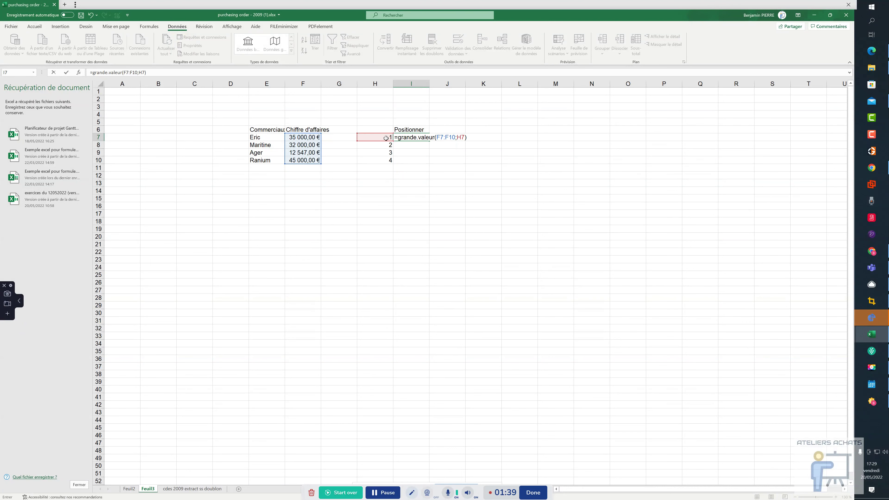
pyautogui.press('Return')
pyautogui.press('Up')
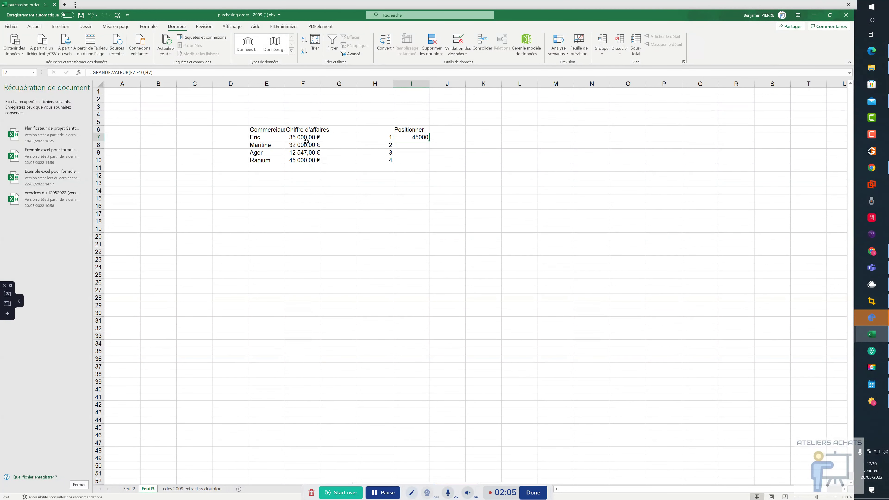
# Make the range in I7's formula absolute, as $F$7:$F$10.
pyautogui.doubleClick(415, 138)
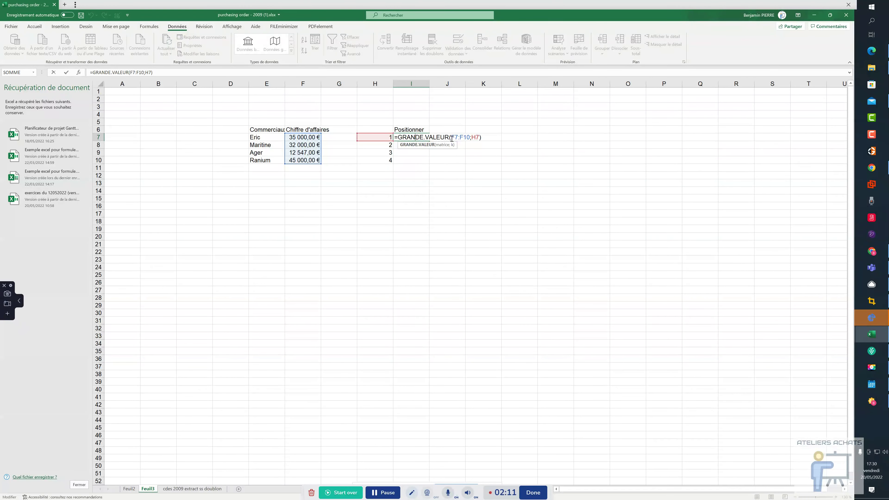
pyautogui.moveTo(451, 138); pyautogui.dragTo(469, 139)
pyautogui.press('F4')
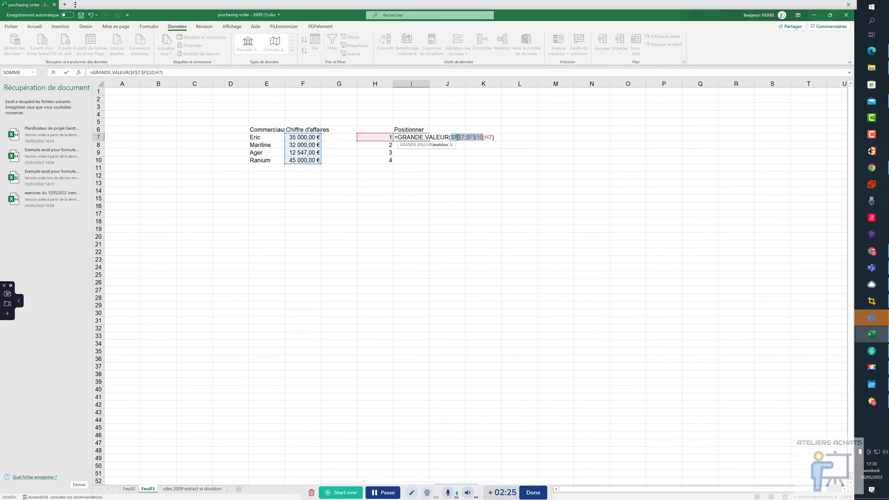
pyautogui.hotkey('ctrl', 'Return')
# Fill the I7 formula down to I10 and check the copied formula in I8.
pyautogui.hotkey('shift', 'Down')
pyautogui.hotkey('shift', 'Down')
pyautogui.hotkey('shift', 'Down')
pyautogui.hotkey('ctrl', 'd')
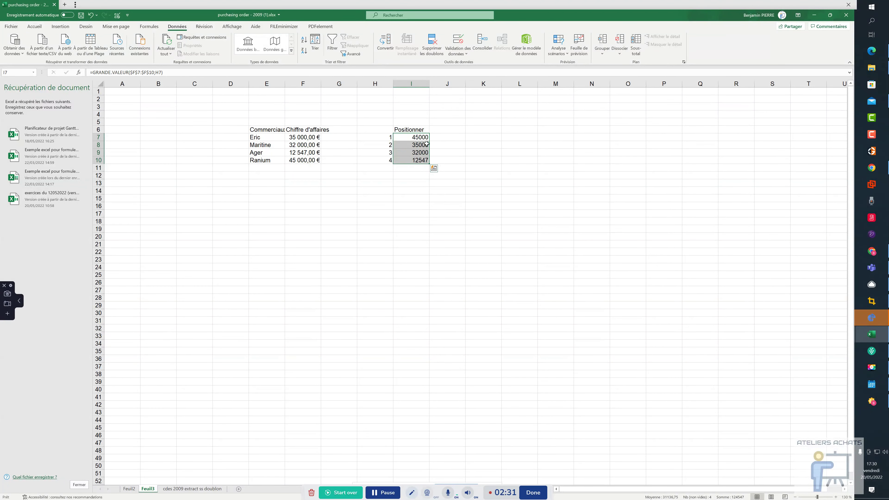
pyautogui.doubleClick(427, 145)
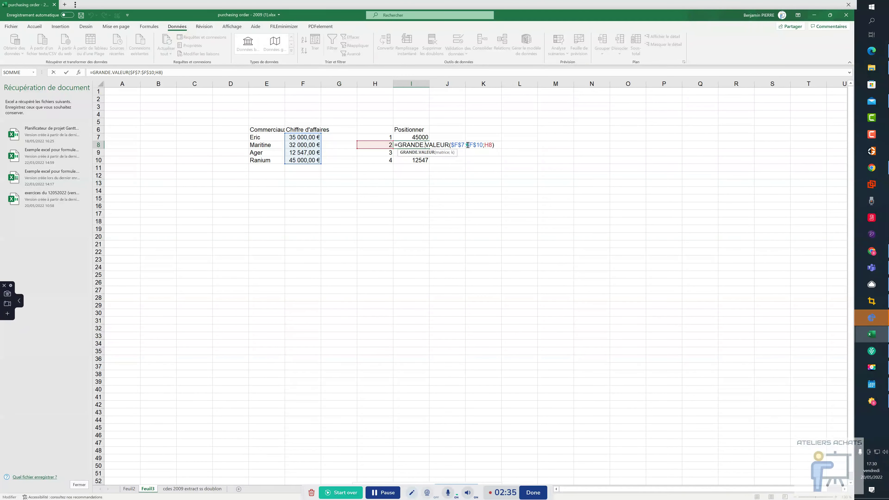
pyautogui.press('Escape')
# Copy I7's formula text into a new text box beside the table and reduce the box's height.
pyautogui.doubleClick(429, 137)
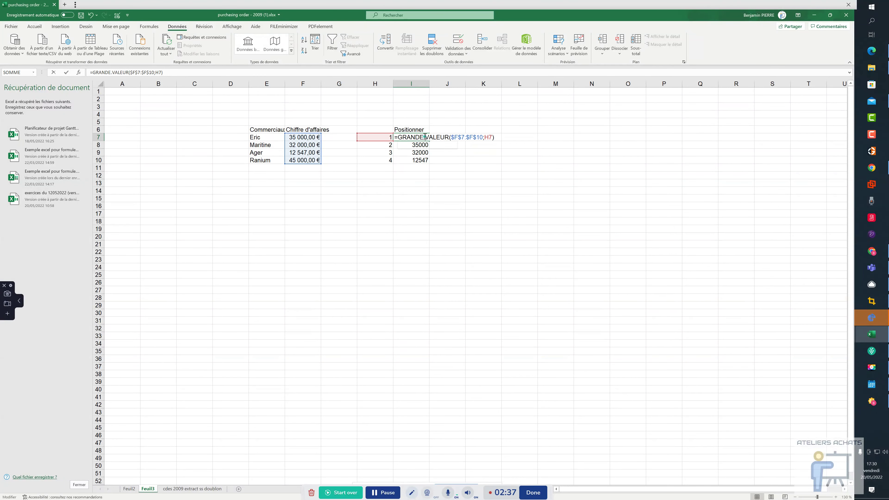
pyautogui.moveTo(497, 141); pyautogui.dragTo(393, 138)
pyautogui.hotkey('ctrl', 'c')
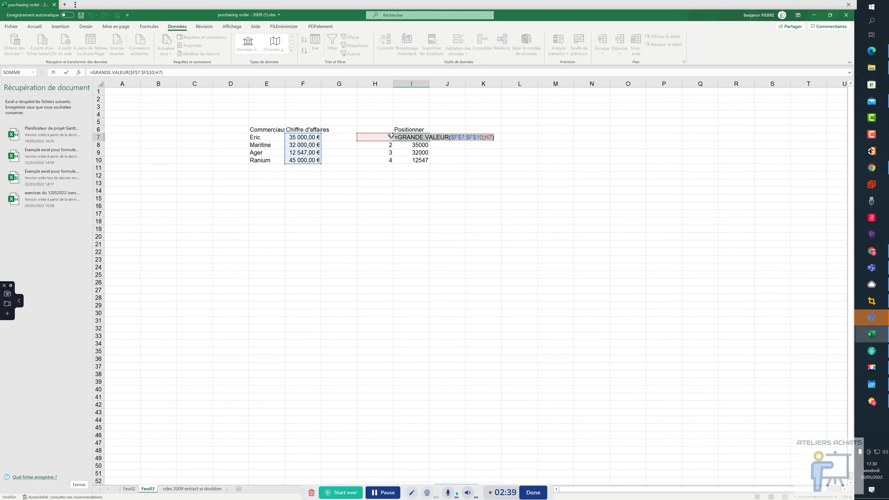
pyautogui.press('Escape')
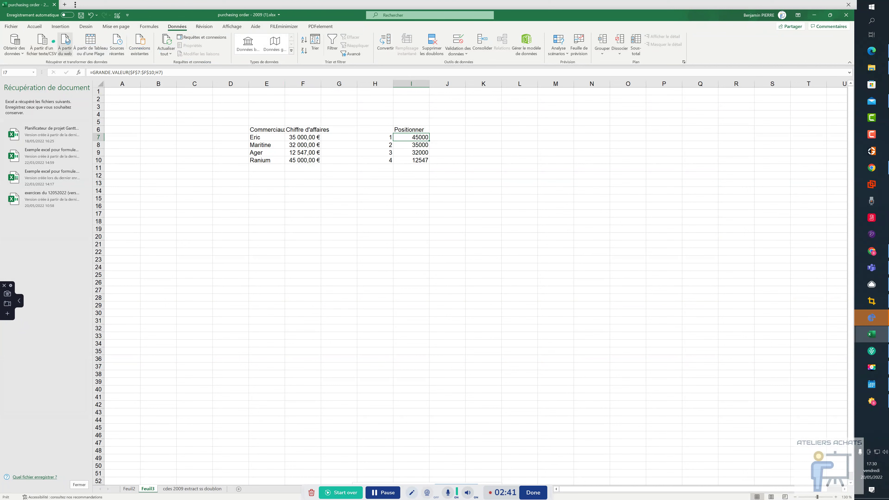
pyautogui.click(65, 27)
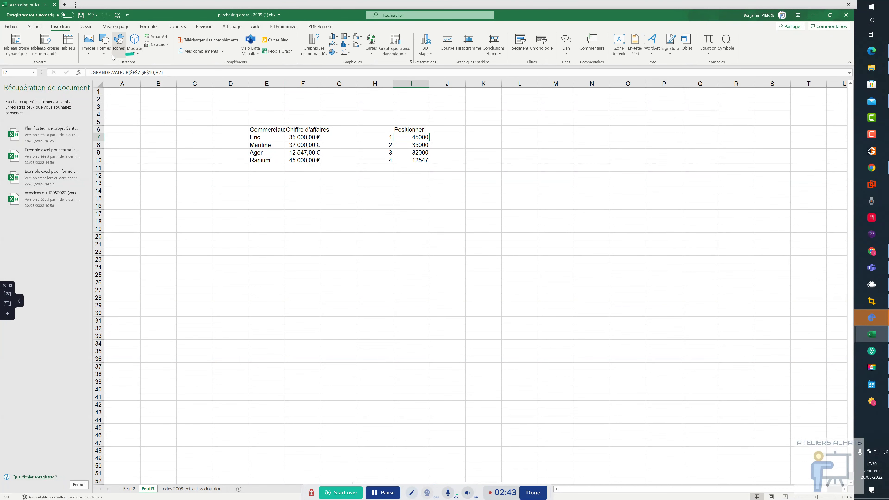
pyautogui.click(104, 49)
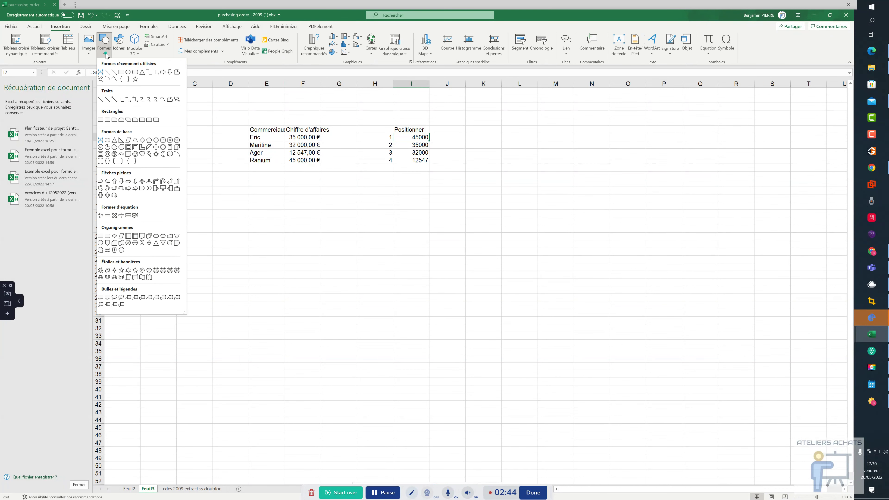
pyautogui.click(102, 72)
pyautogui.moveTo(468, 131); pyautogui.dragTo(596, 158)
pyautogui.hotkey('ctrl', 'v')
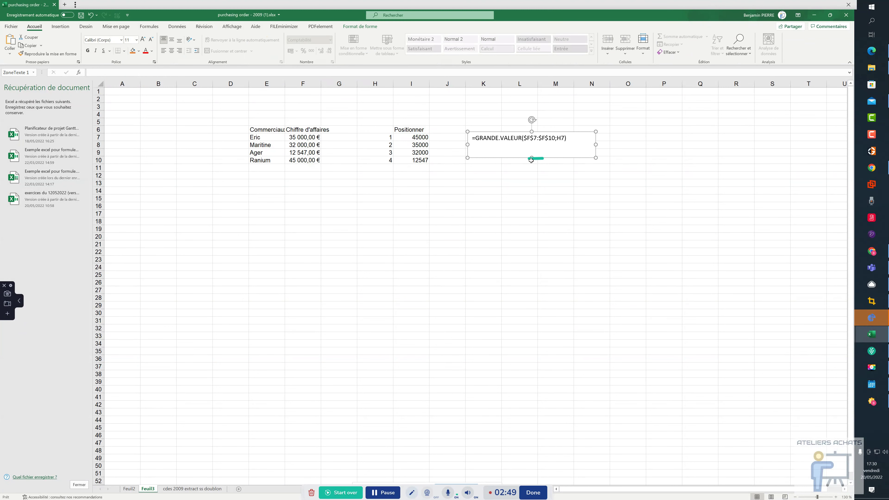
pyautogui.moveTo(532, 157); pyautogui.dragTo(532, 152)
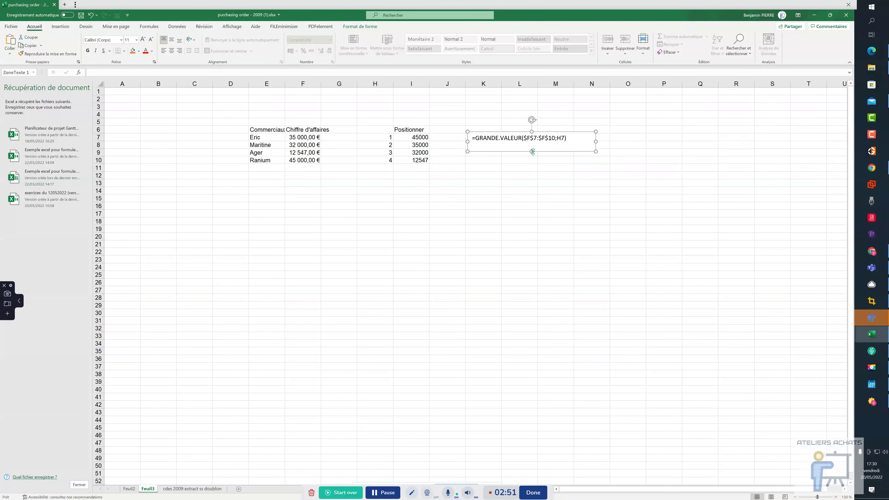
# Create a named range from the selection F6:F10, taking the name from the top row.
pyautogui.moveTo(304, 129); pyautogui.dragTo(303, 159)
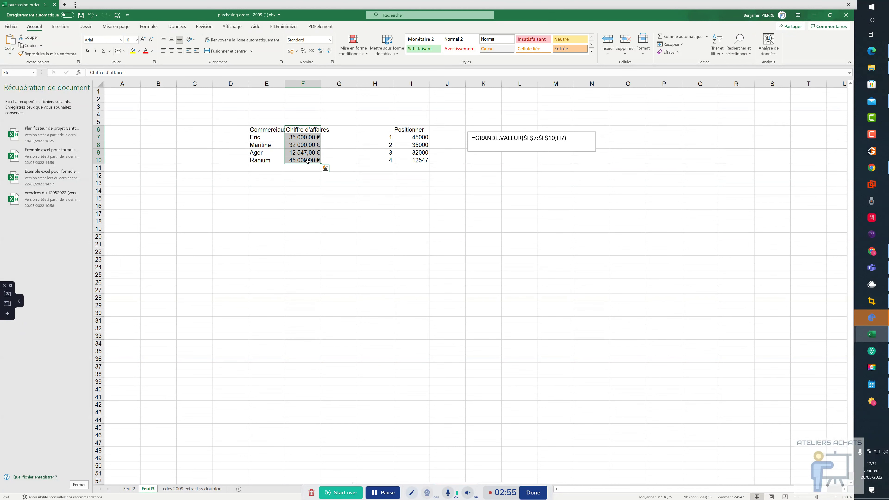
pyautogui.click(142, 29)
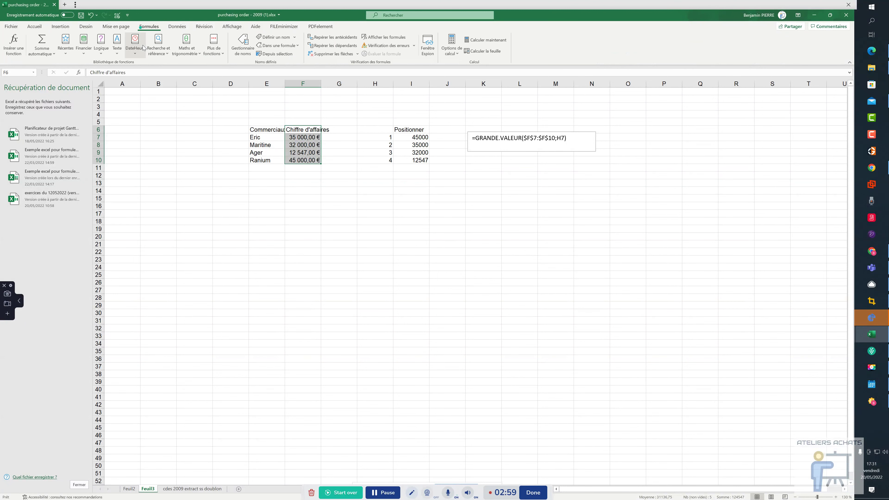
pyautogui.click(276, 56)
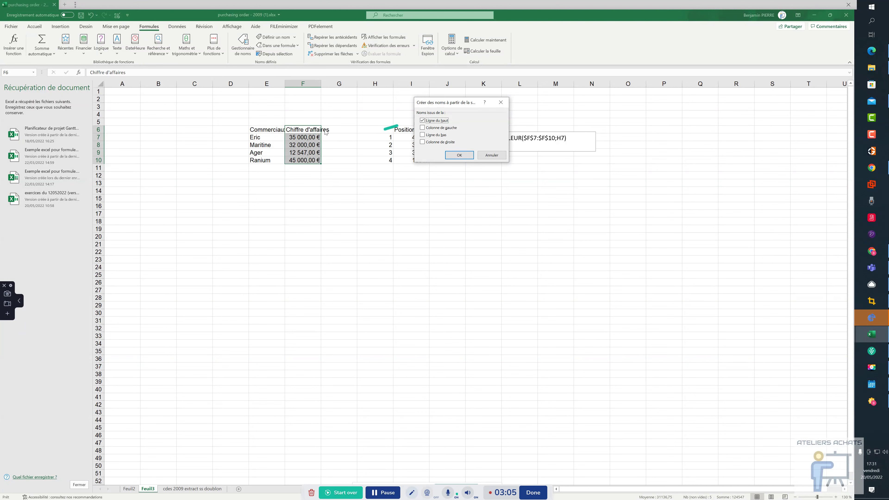
pyautogui.click(462, 155)
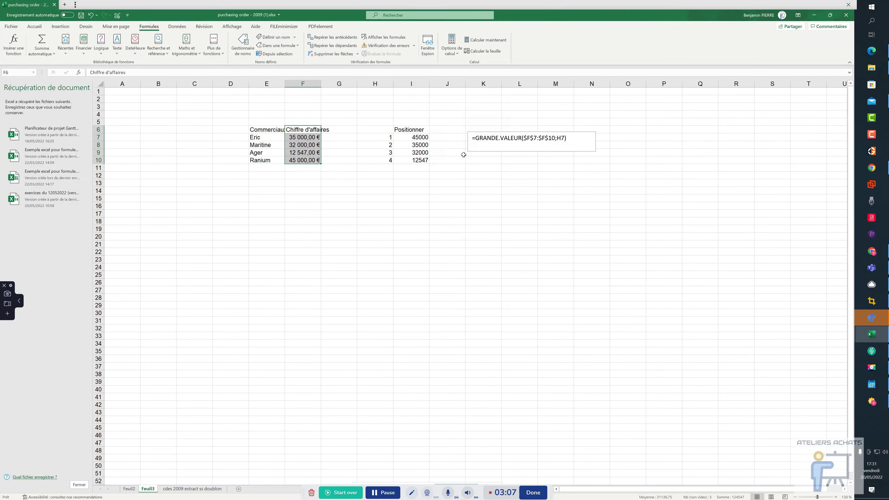
# Replace $F$7:$F$10 in I7's formula with the named range Chiffre_d_affaires.
pyautogui.click(418, 138)
pyautogui.doubleClick(417, 138)
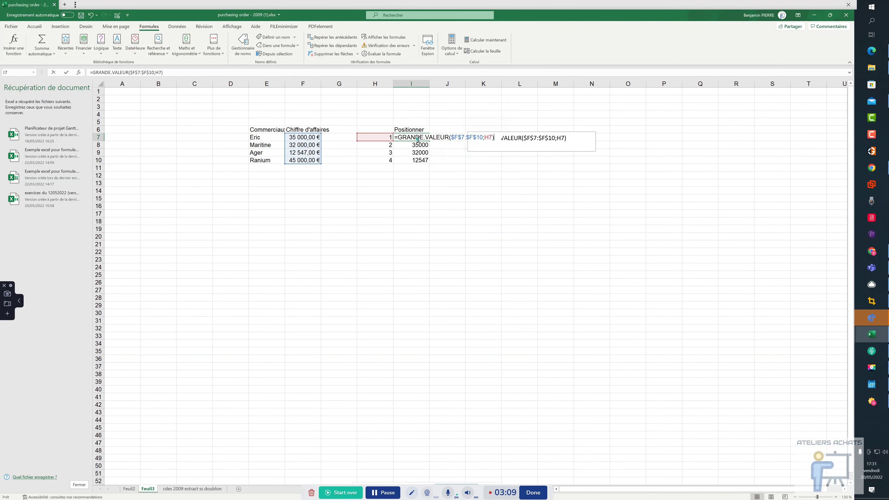
pyautogui.moveTo(485, 137); pyautogui.dragTo(451, 140)
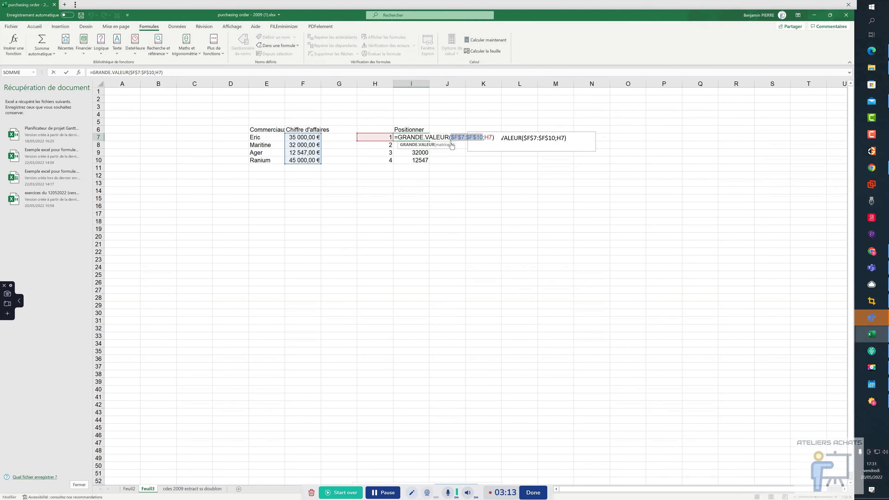
pyautogui.write('chiffre')
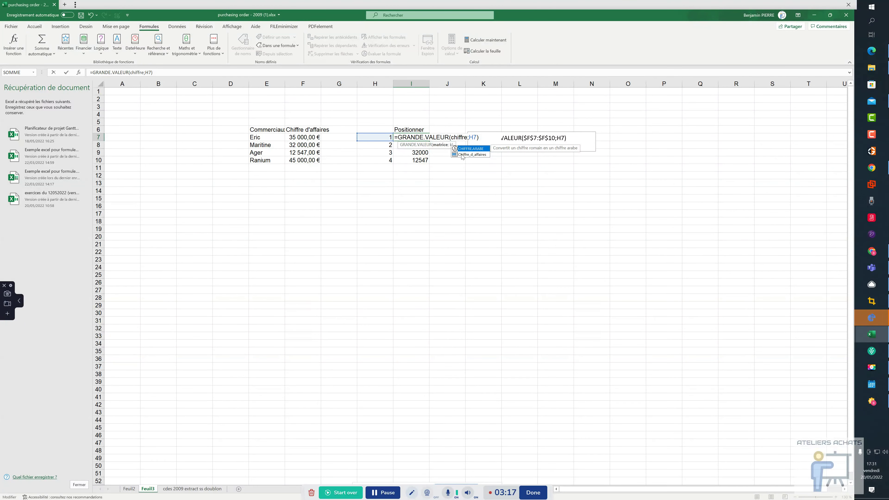
pyautogui.doubleClick(463, 155)
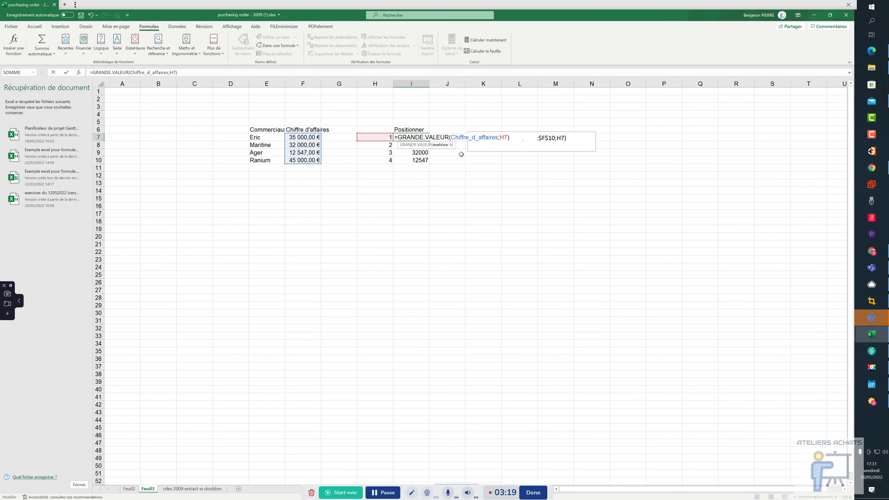
pyautogui.press('Return')
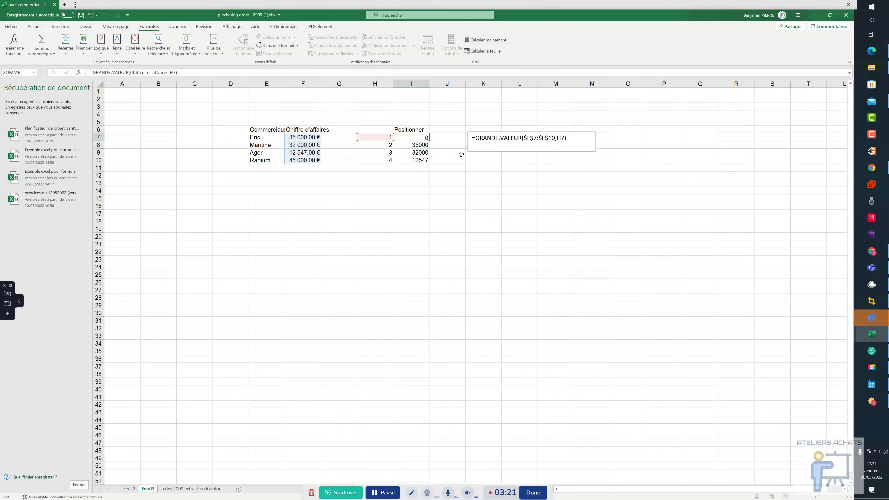
# Fill the named-range formula from I7 down to I10 and check the formula in I10.
pyautogui.press('Up')
pyautogui.hotkey('shift', 'Down')
pyautogui.hotkey('shift', 'Down')
pyautogui.hotkey('shift', 'Down')
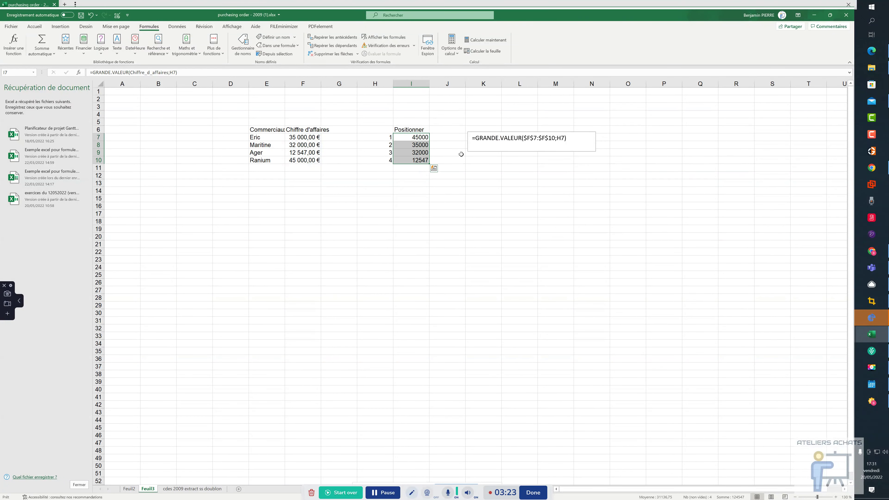
pyautogui.doubleClick(420, 160)
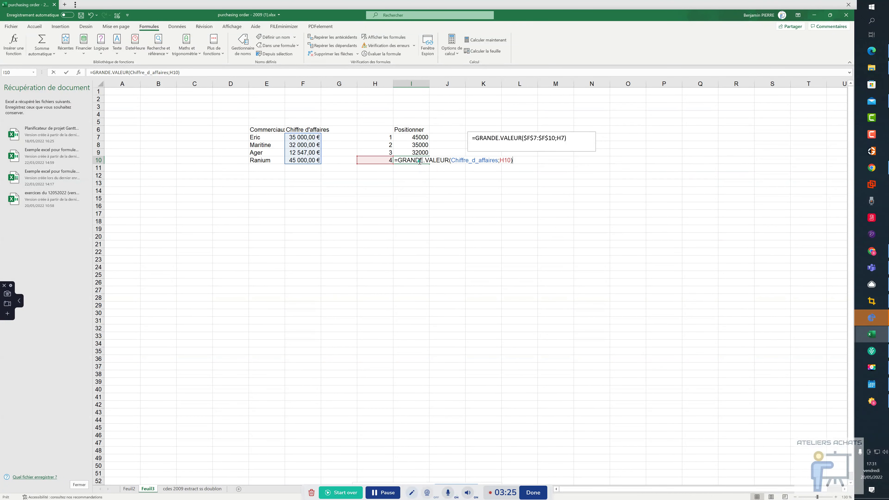
pyautogui.press('Escape')
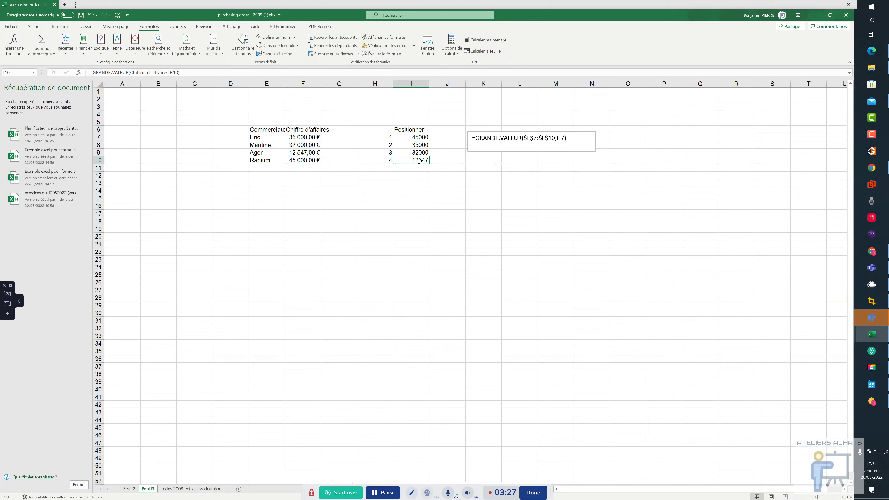
pyautogui.doubleClick(419, 160)
pyautogui.press('Escape')
pyautogui.doubleClick(418, 138)
pyautogui.moveTo(511, 137); pyautogui.dragTo(396, 137)
pyautogui.hotkey('ctrl', 'v')
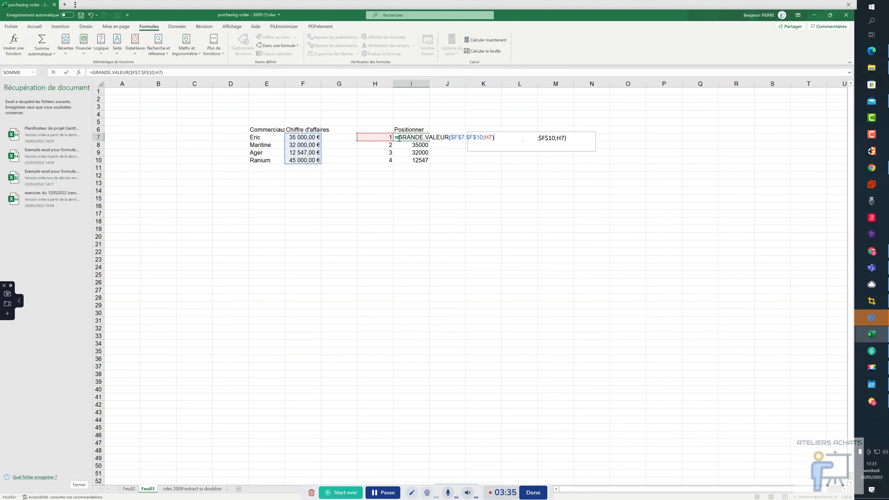
pyautogui.hotkey('ctrl', 'z')
pyautogui.press('Return')
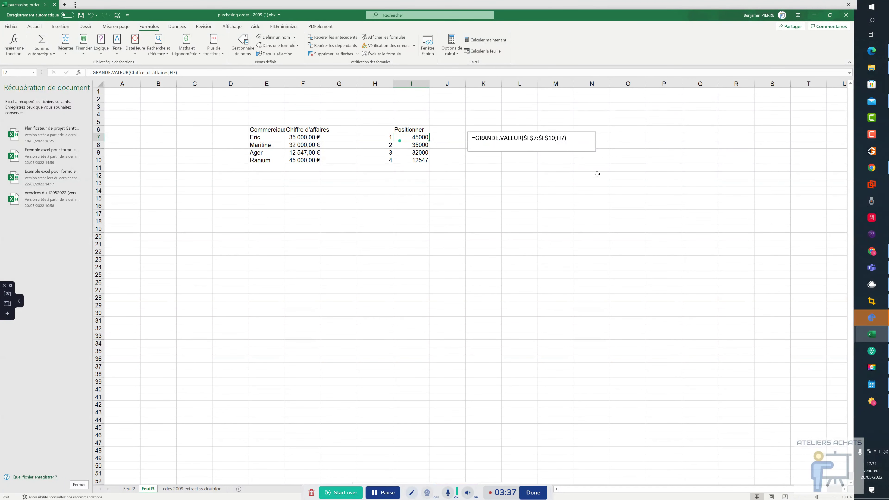
# Add =GRANDE.VALEUR(Chiffre_d_affaires;H7) as a second line in the text box beside the table and increase the box's height.
pyautogui.click(574, 137)
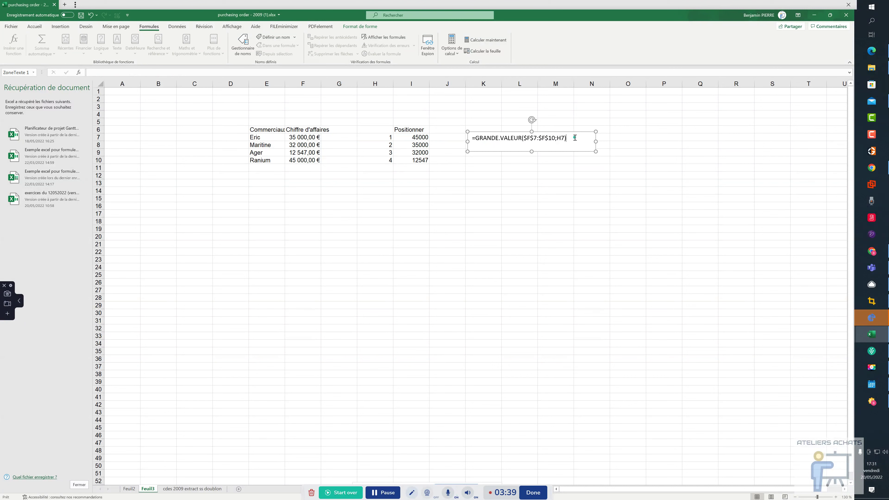
pyautogui.write('=GRANDE.VALEUR(Chiffre_d_affaires;H7)')
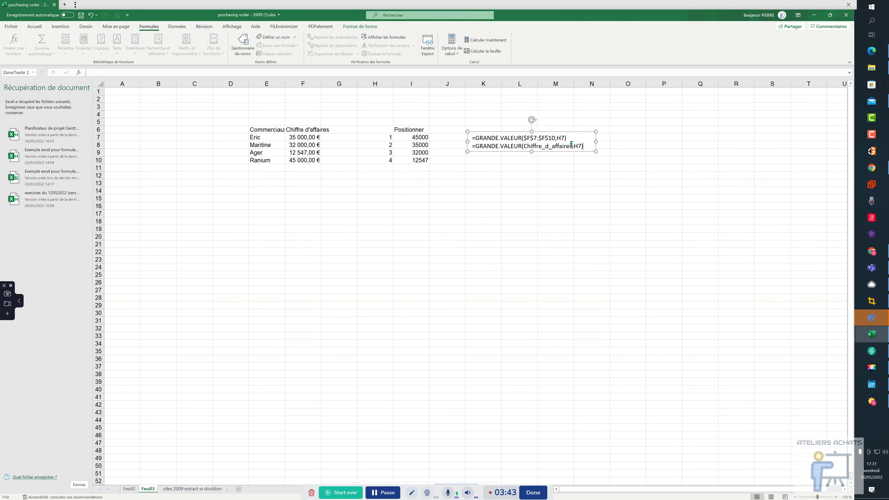
pyautogui.moveTo(305, 137); pyautogui.dragTo(308, 158)
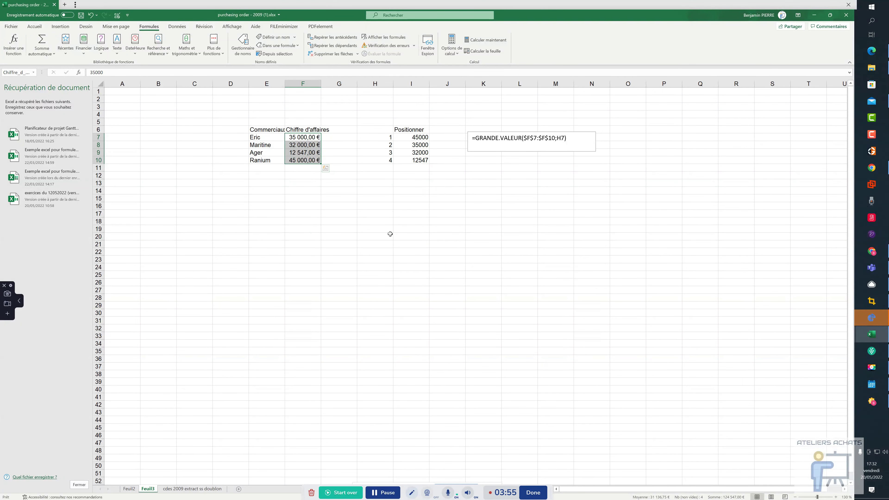
pyautogui.click(514, 145)
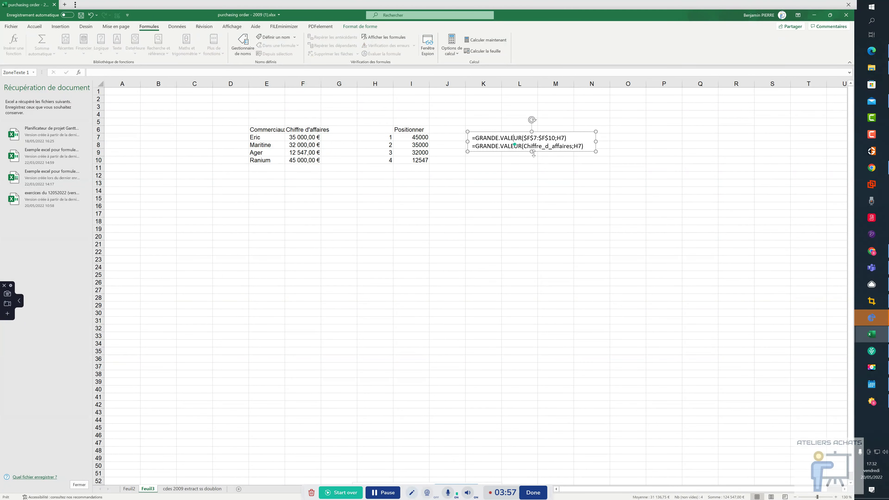
pyautogui.moveTo(533, 152); pyautogui.dragTo(532, 160)
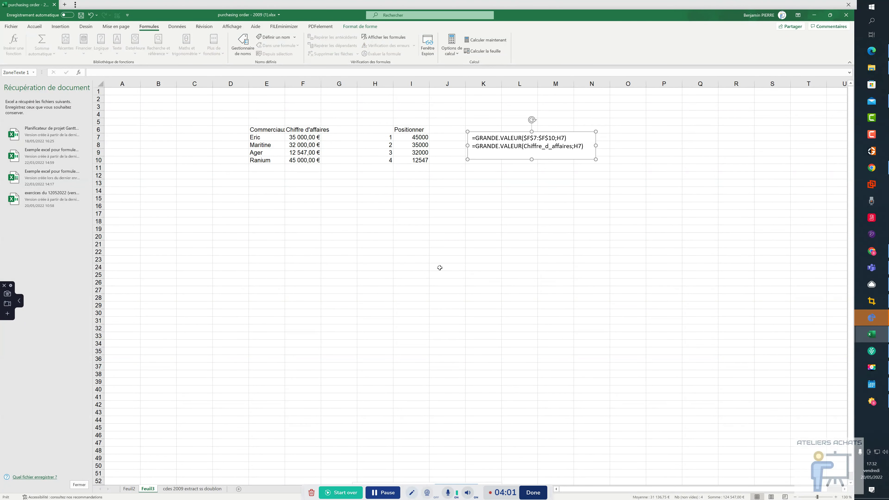
# Open the formula in I7 to examine its named range and rank reference.
pyautogui.doubleClick(423, 137)
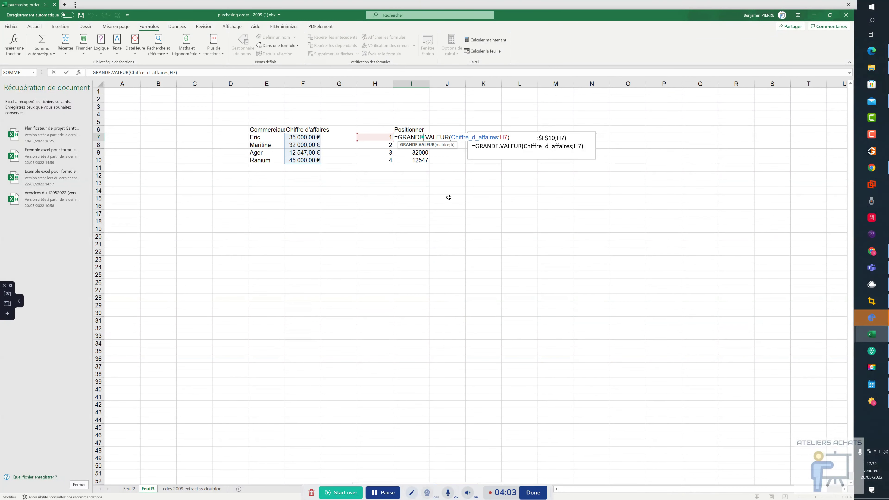